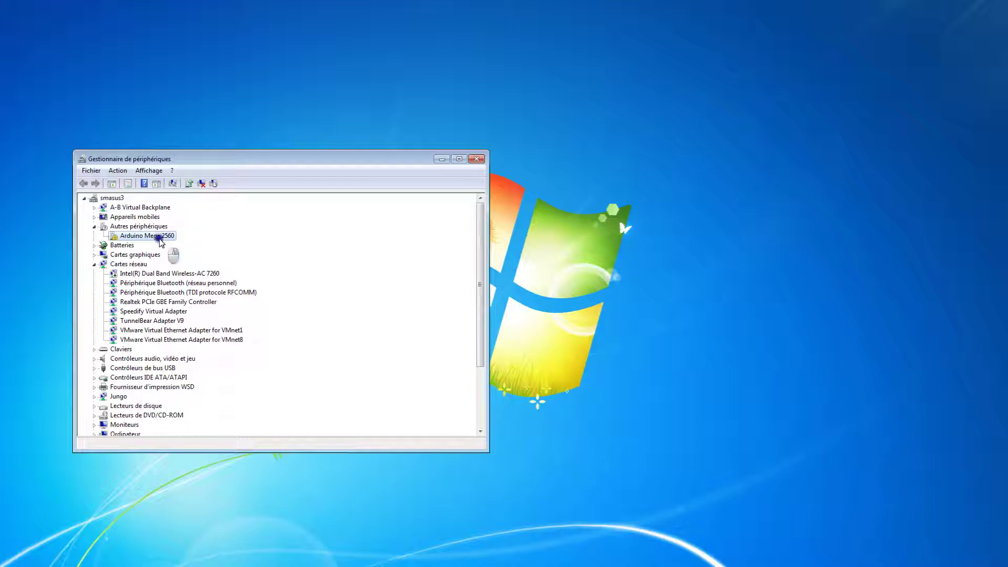
- Manually install the Arduino Mega 2560 driver from C:\Program Files (x86)\Arduino\drivers, approve the driver software, and close the device manager
click(201, 244)
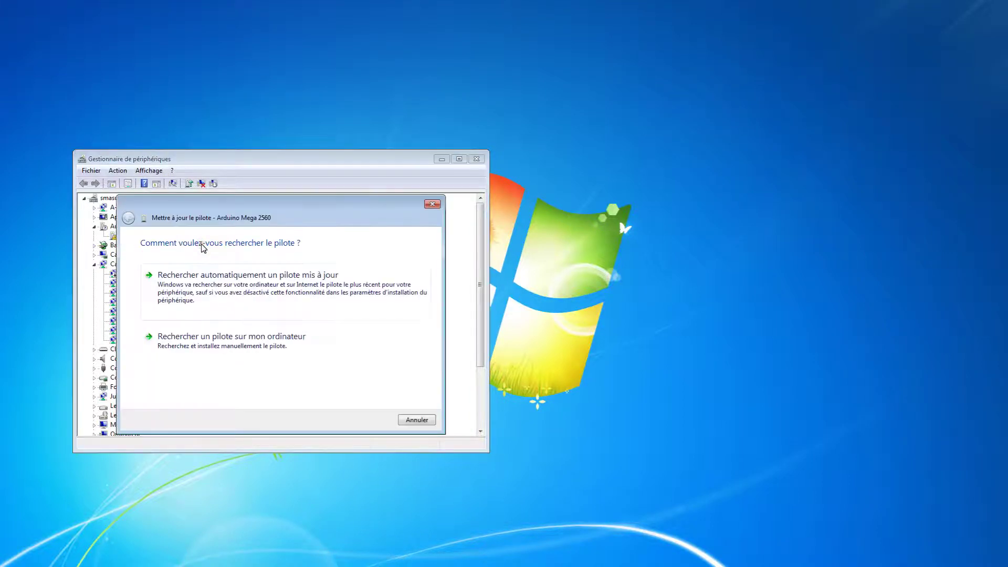
click(194, 349)
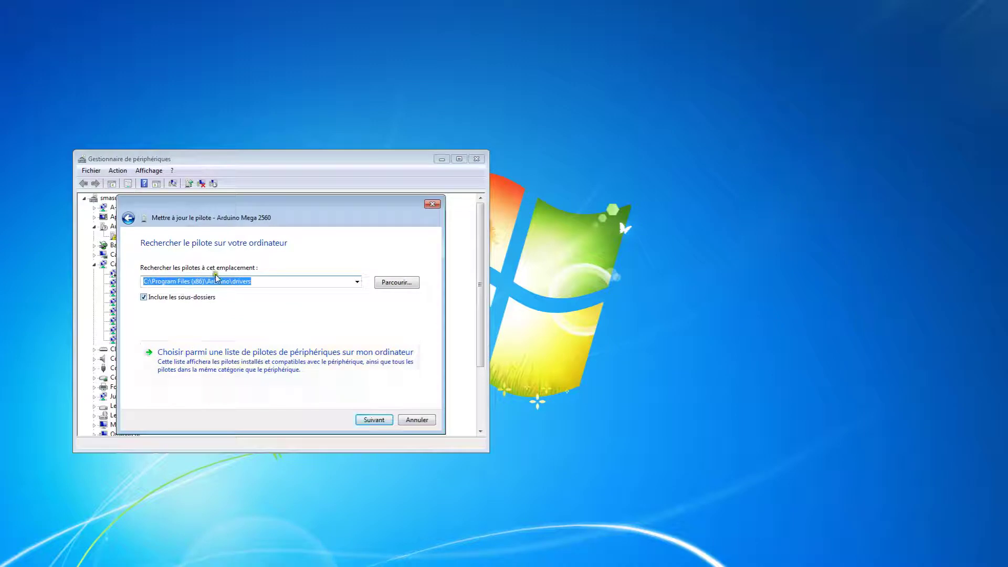
click(271, 278)
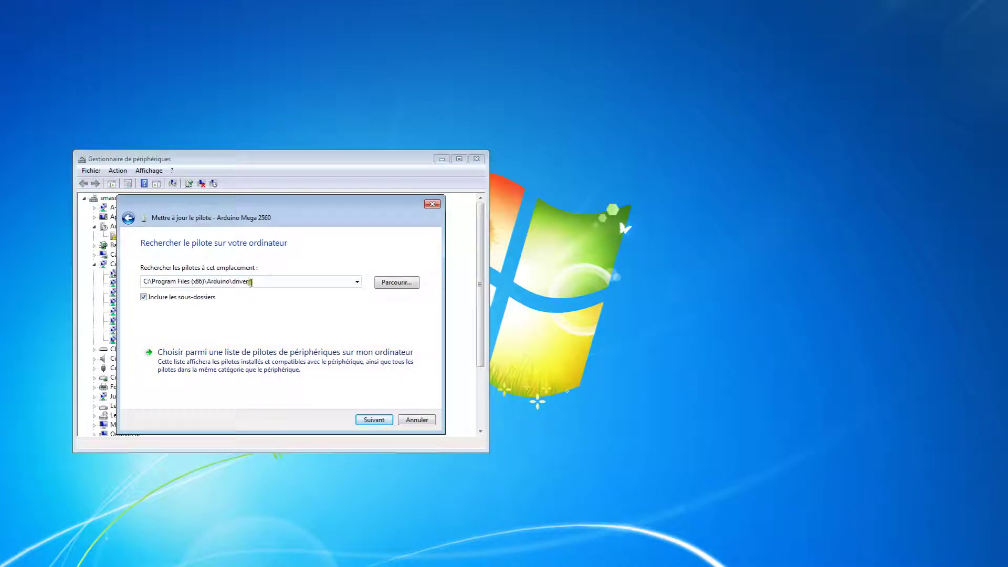
drag(234, 281, 263, 289)
click(374, 419)
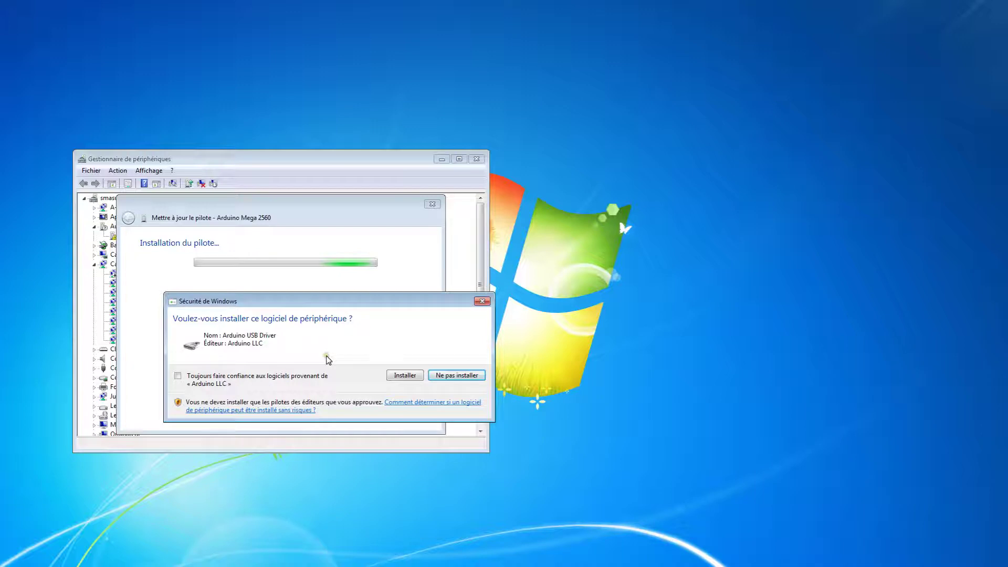
click(404, 375)
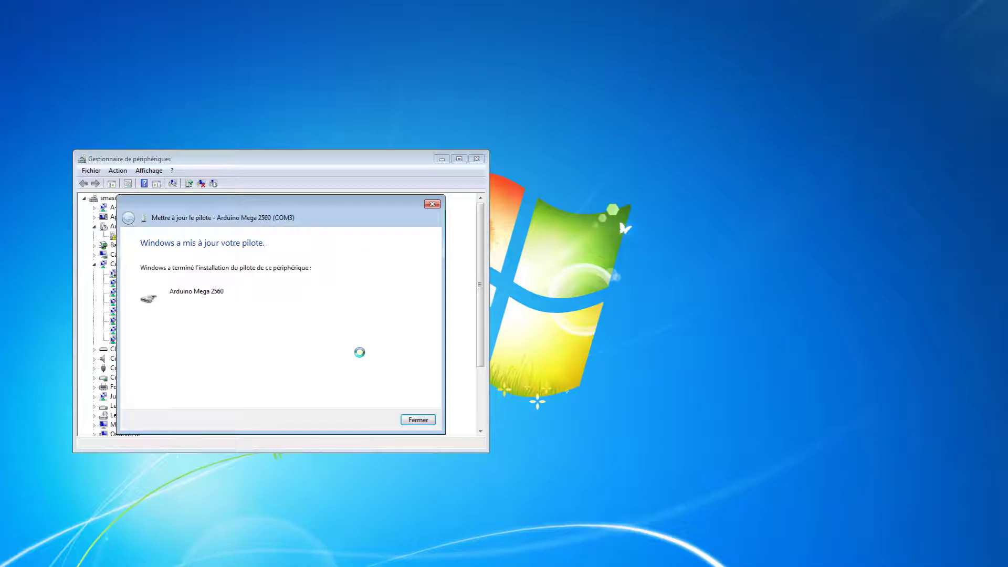
click(427, 419)
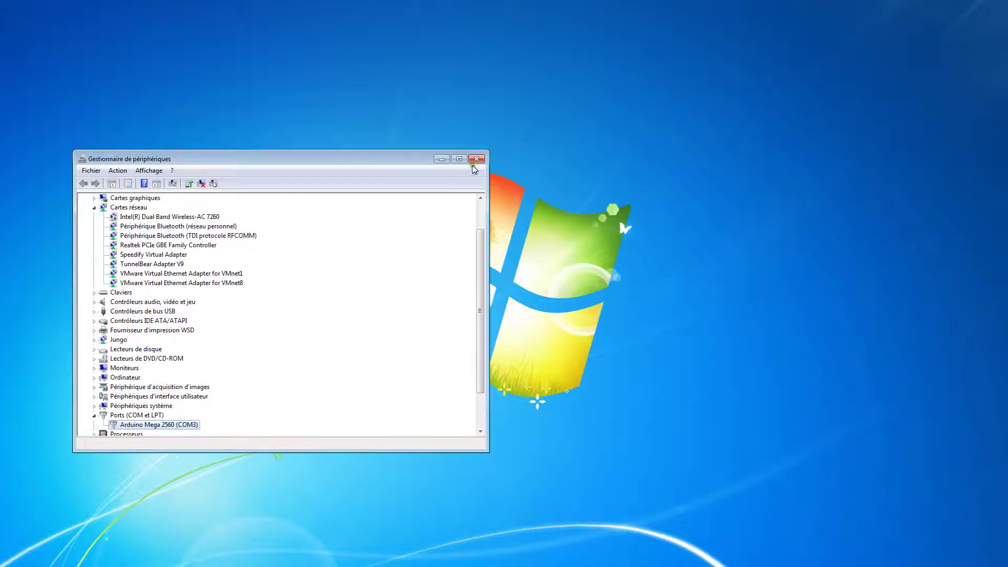
click(475, 160)
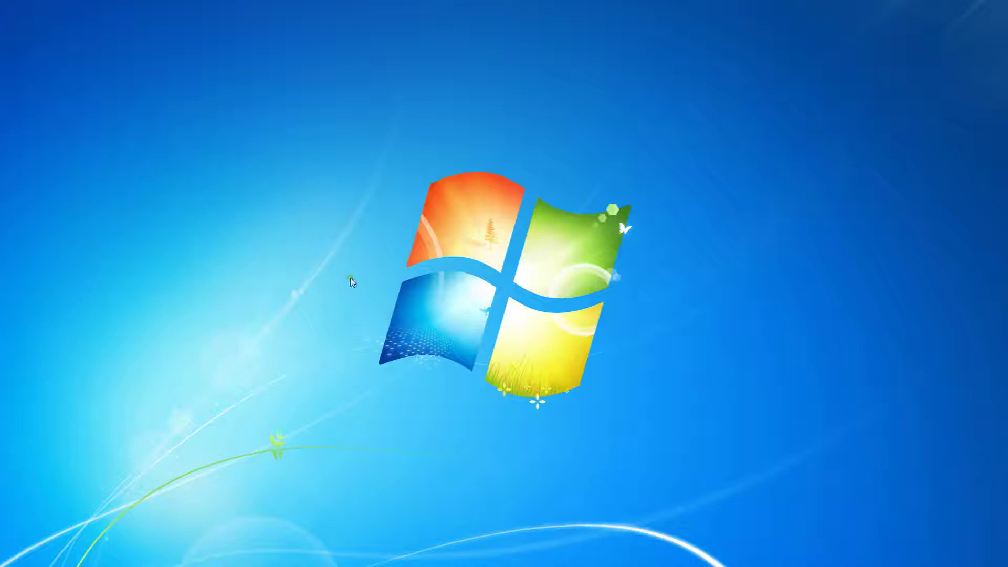
- Switch to the Arduino IDE and select COM3 (Arduino/Genuino Mega or Mega 2560) as the serial port
drag(1, 162, 357, 130)
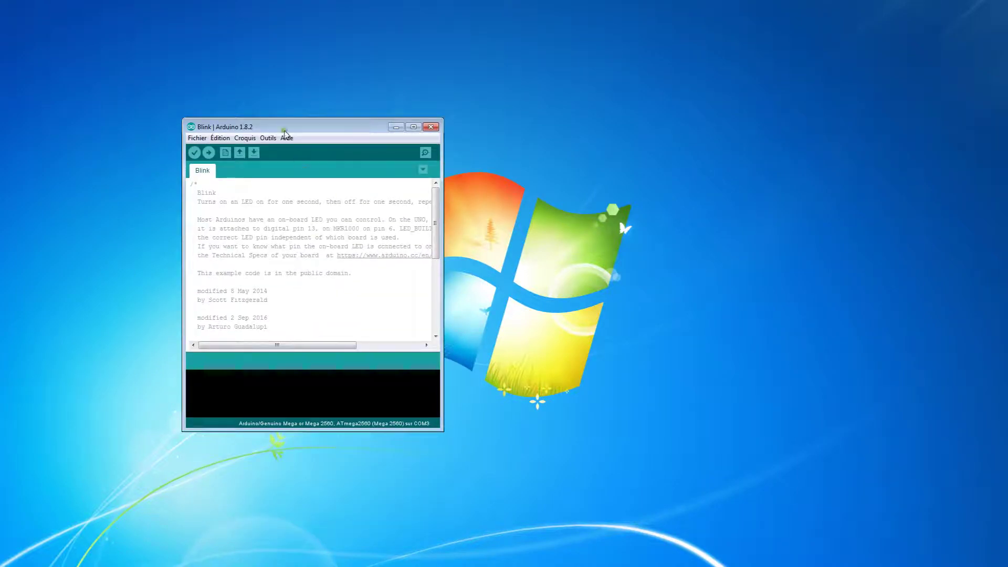
click(268, 138)
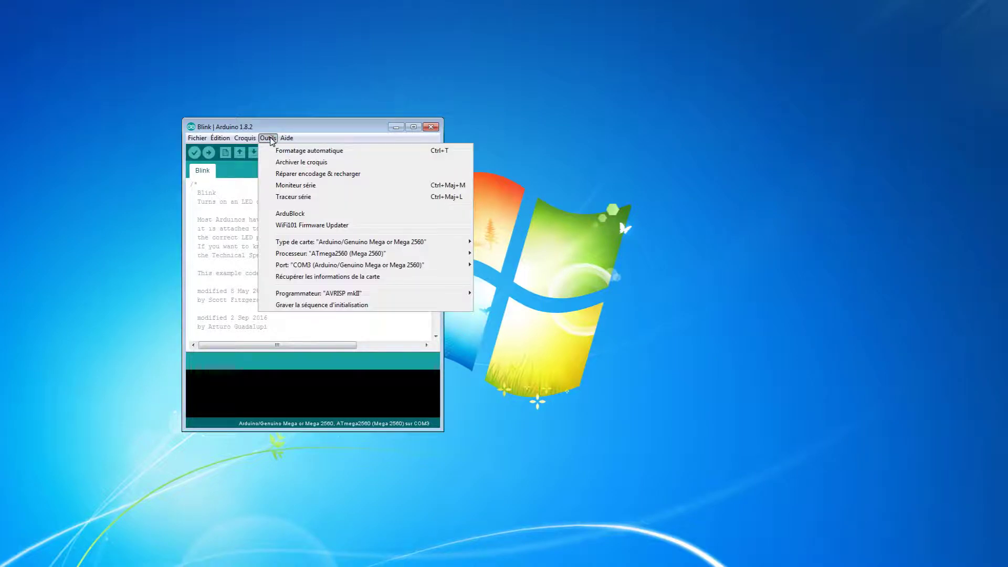
mouse_move(307, 265)
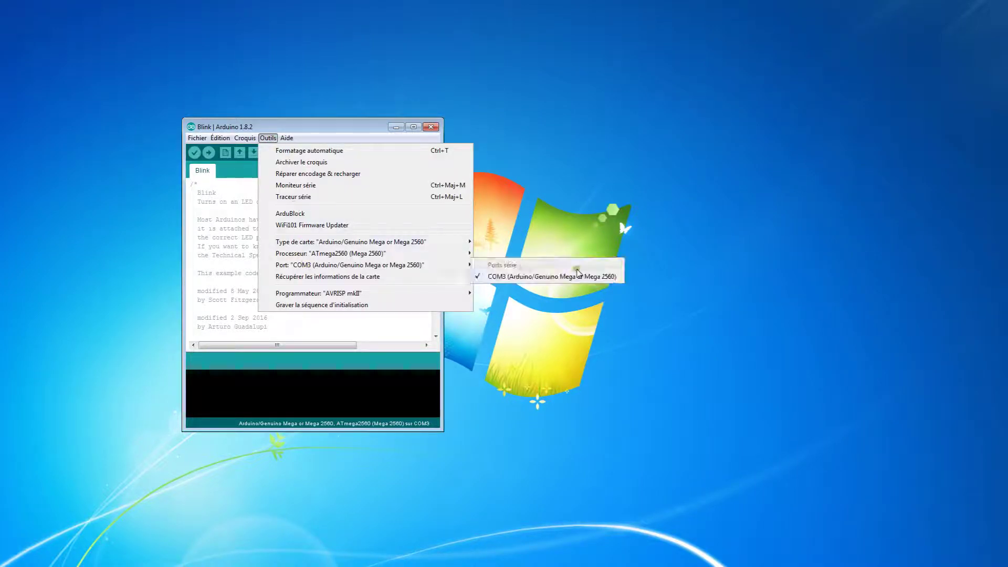
click(509, 277)
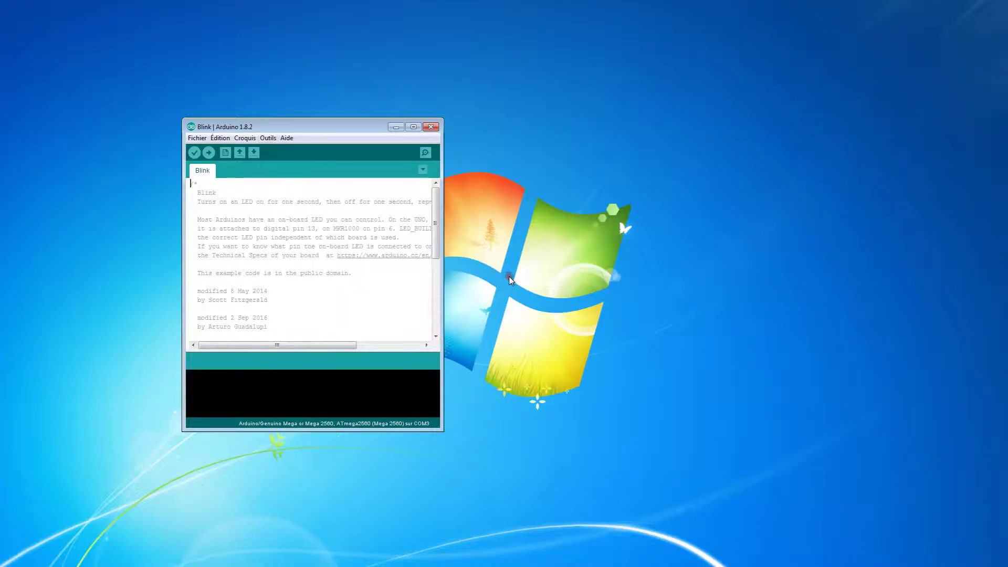
- Maximize the Arduino IDE, retrieve the connected board's information, dismiss it and minimize the IDE
double_click(323, 126)
click(80, 17)
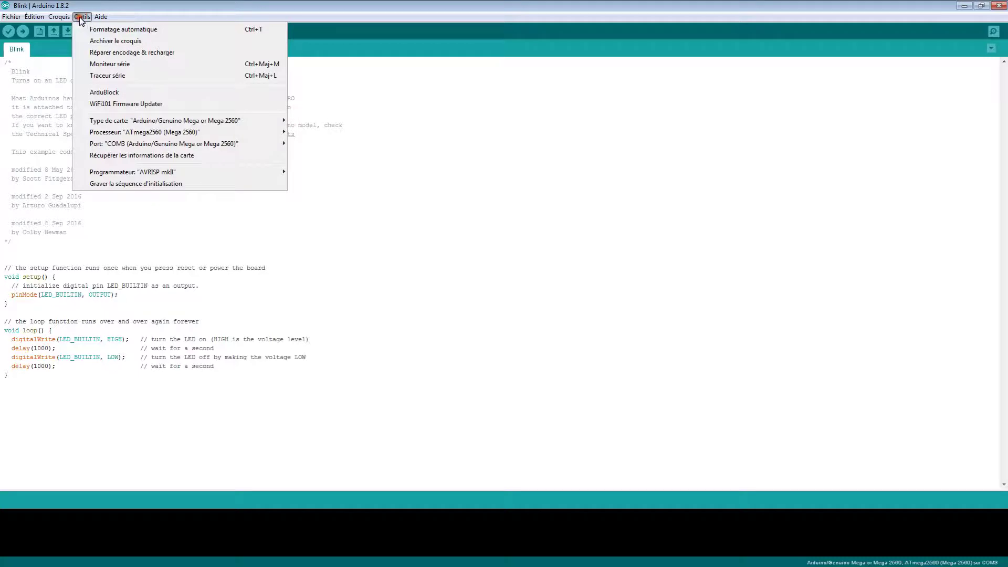
mouse_move(97, 144)
click(112, 157)
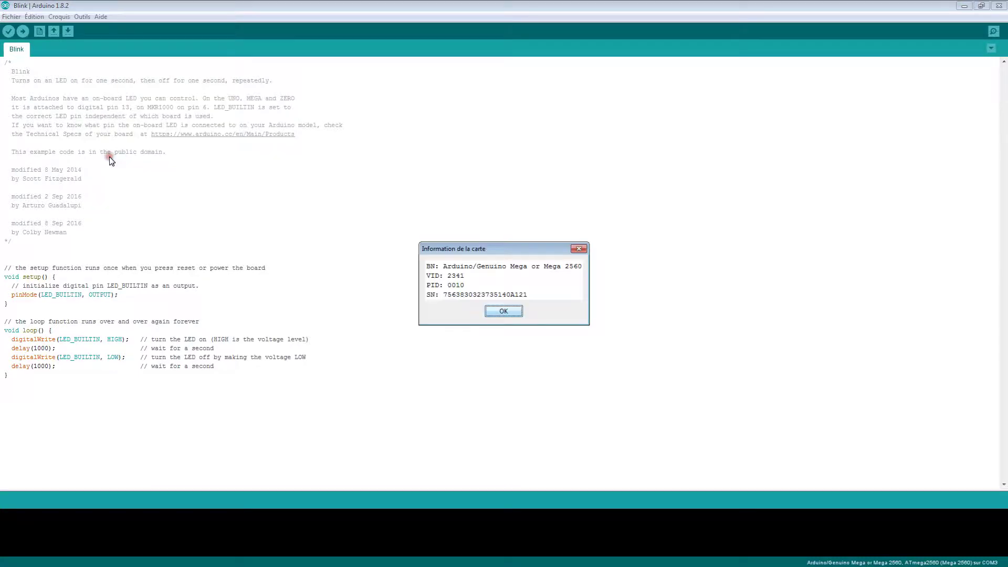
click(503, 310)
click(962, 6)
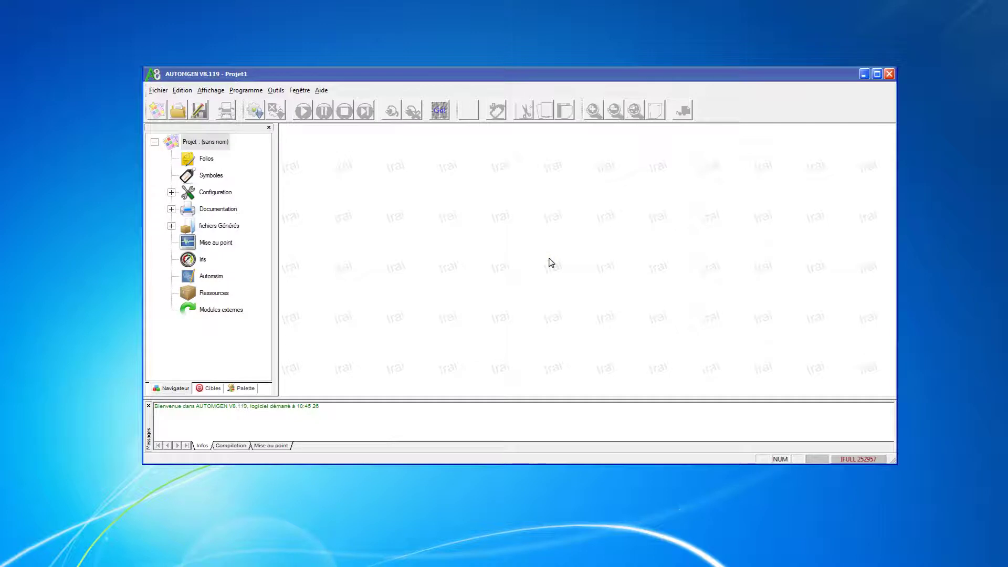
- In AUTOMGEN, open the project "arduino sysml autload with debug.agn" from the exemples\Post-processeurs\C folder
click(178, 110)
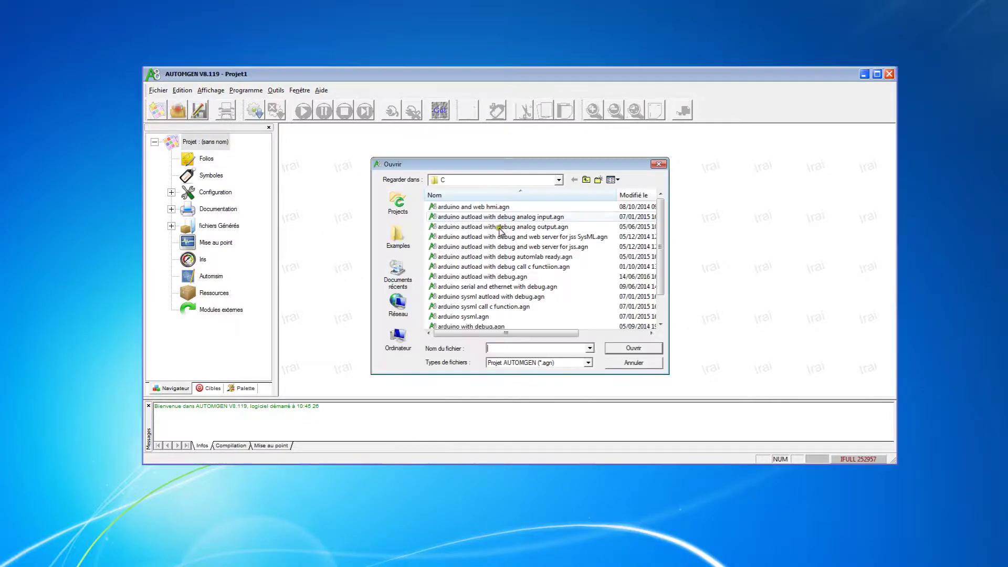
click(559, 180)
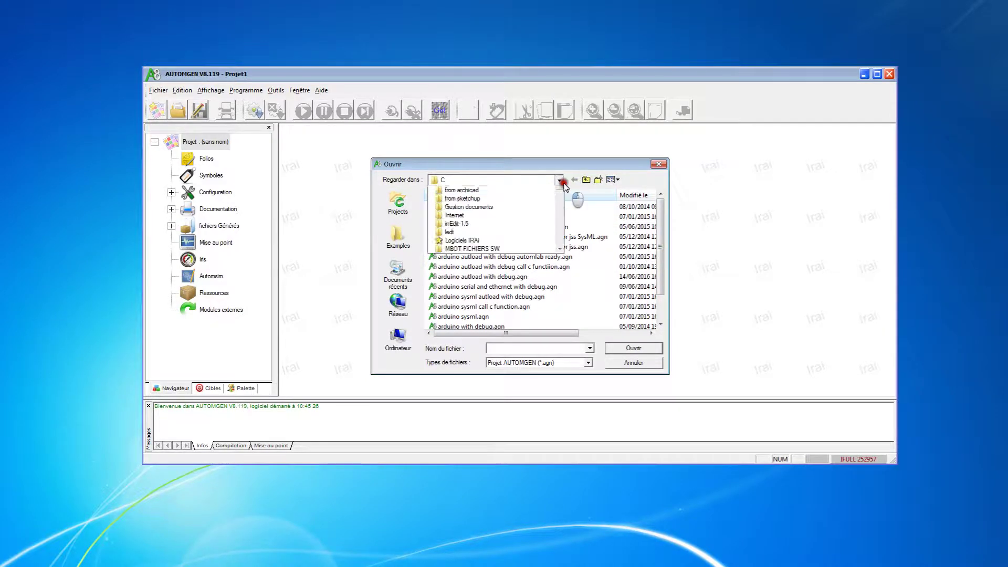
click(559, 191)
click(560, 191)
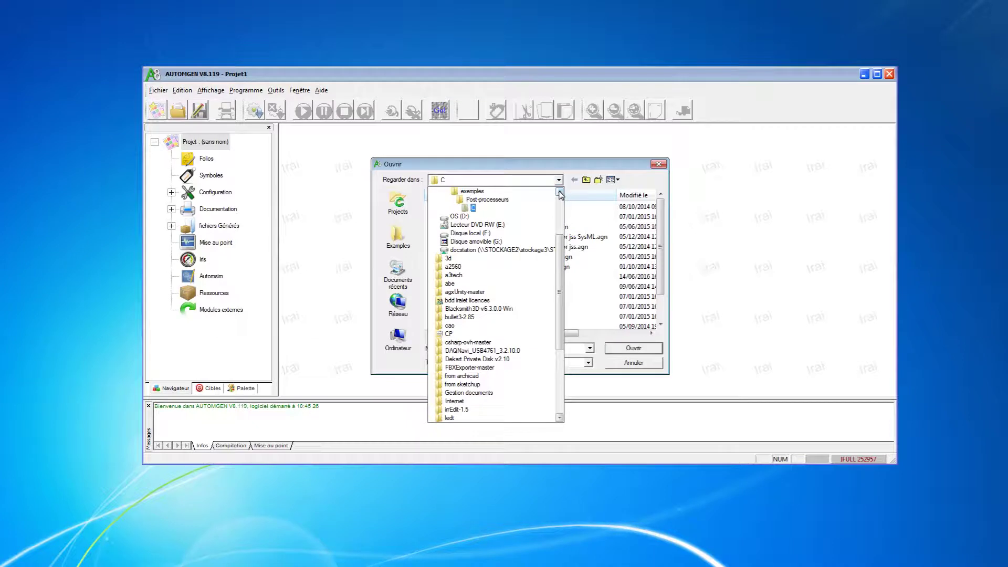
click(560, 192)
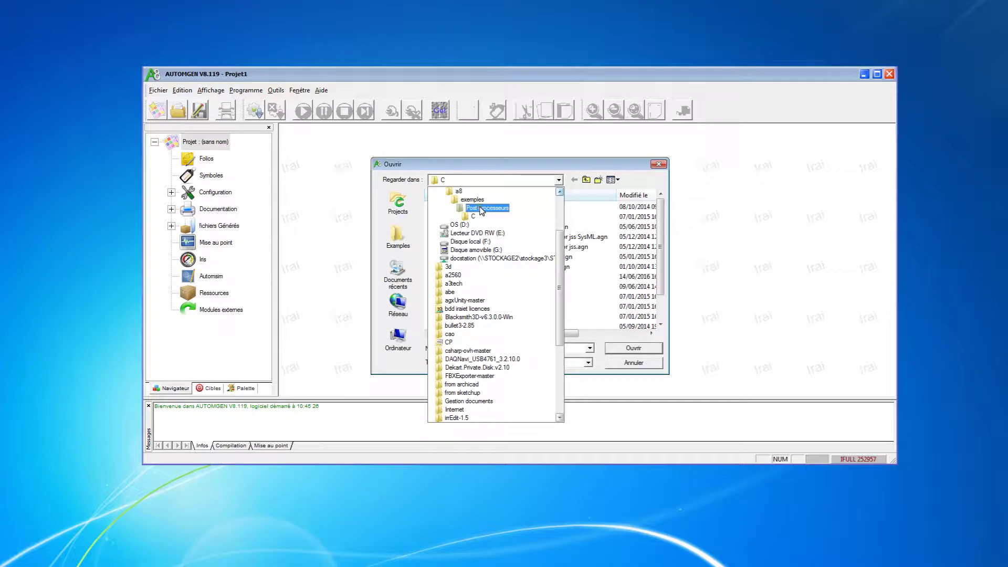
click(467, 215)
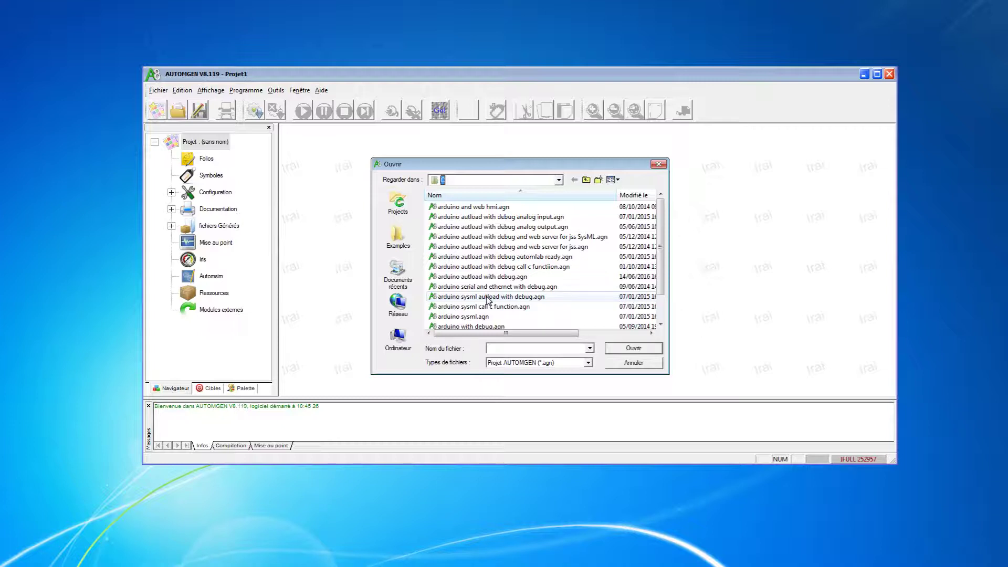
click(516, 297)
click(635, 348)
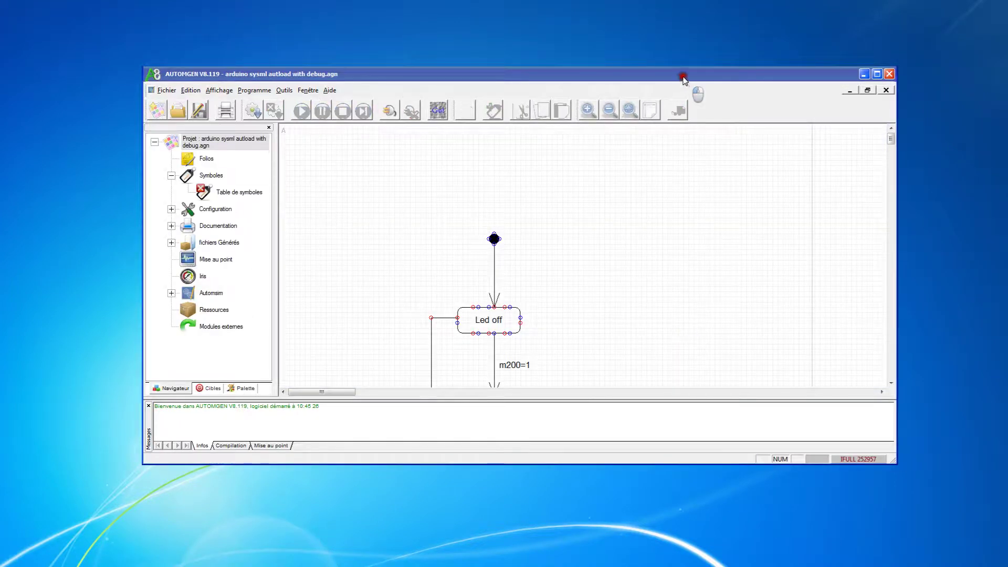
- Enlarge the project window to full screen and examine the Led off and Led on states and the m200=1 transition
drag(684, 79, 639, 38)
drag(850, 423, 922, 526)
click(468, 290)
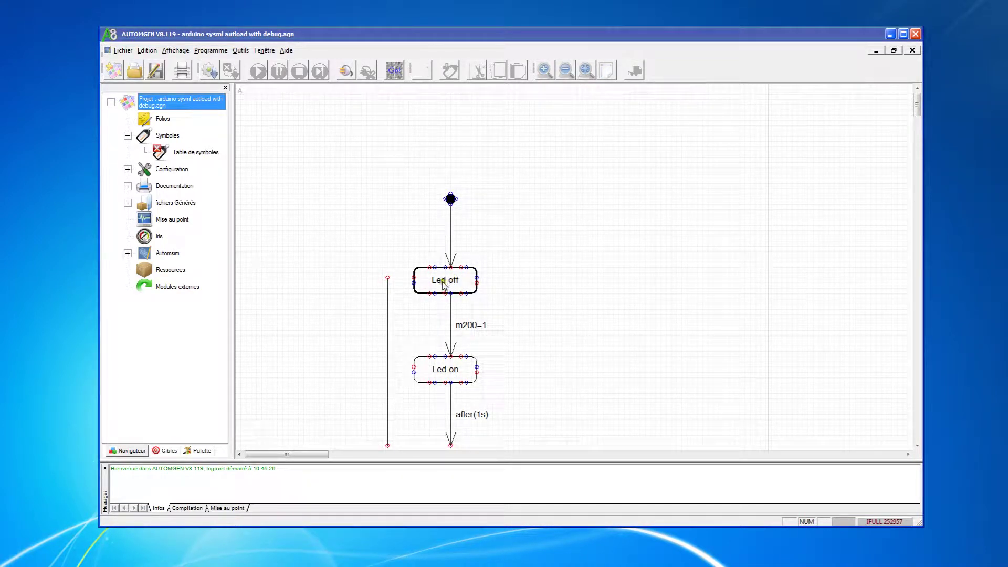
click(486, 321)
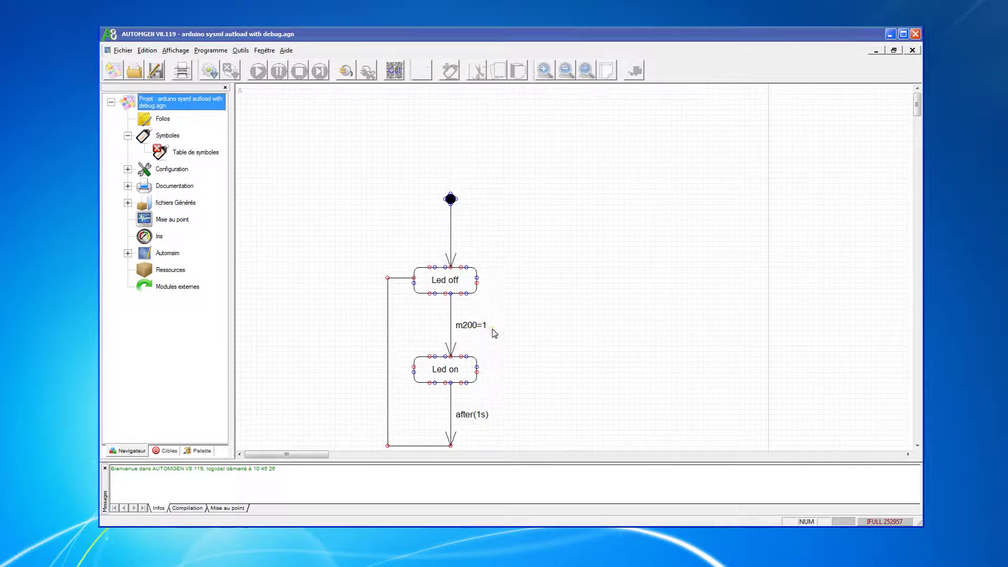
click(467, 372)
double_click(613, 38)
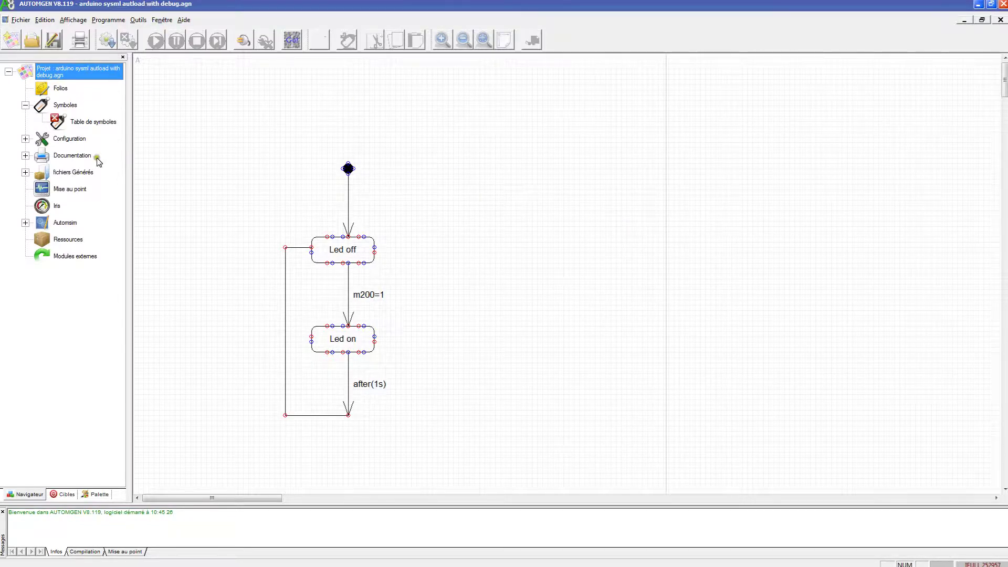
- Expand the project configuration down to the C post-processor's settings and widen the project tree to show their full names
click(25, 140)
click(41, 156)
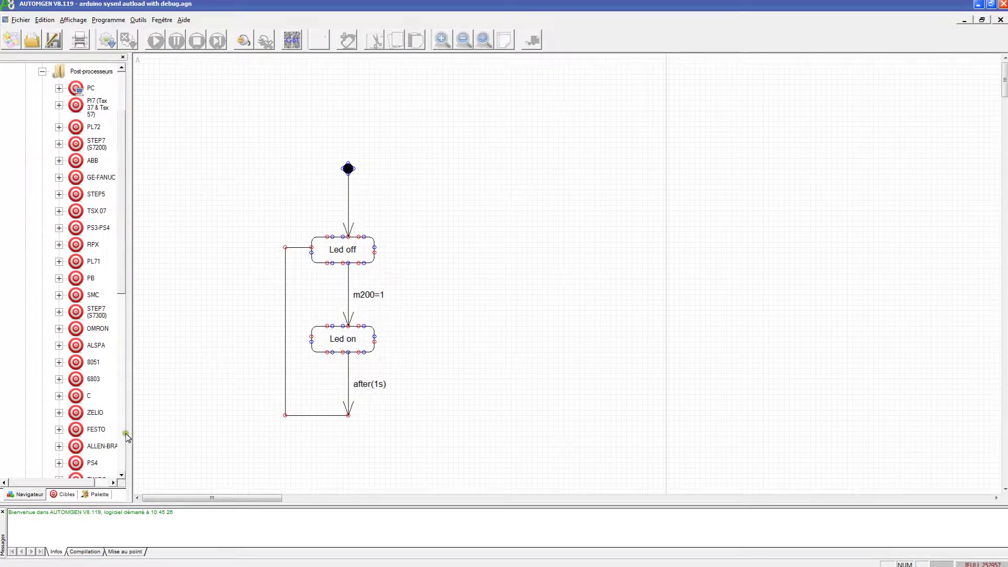
click(124, 97)
click(124, 98)
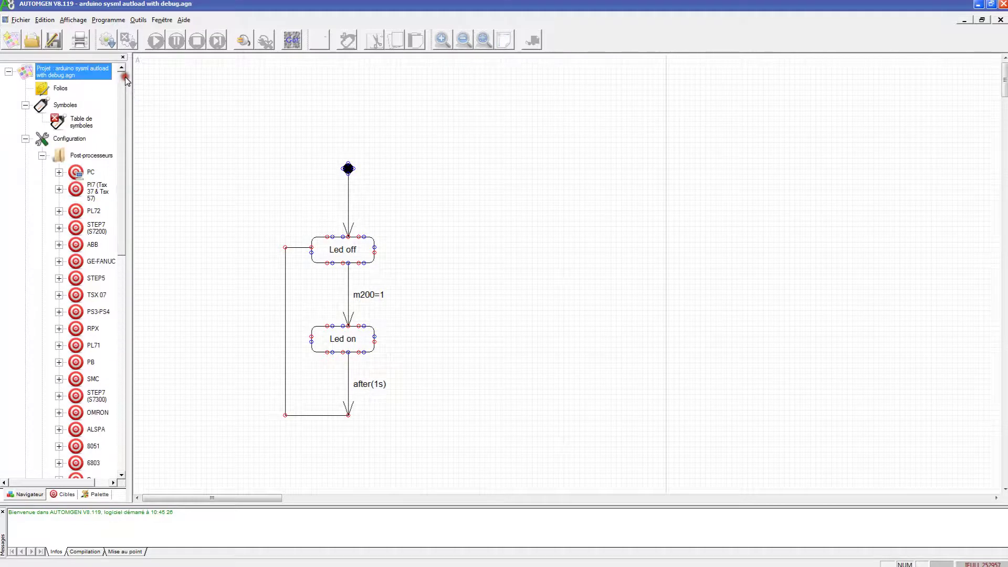
click(25, 139)
click(26, 139)
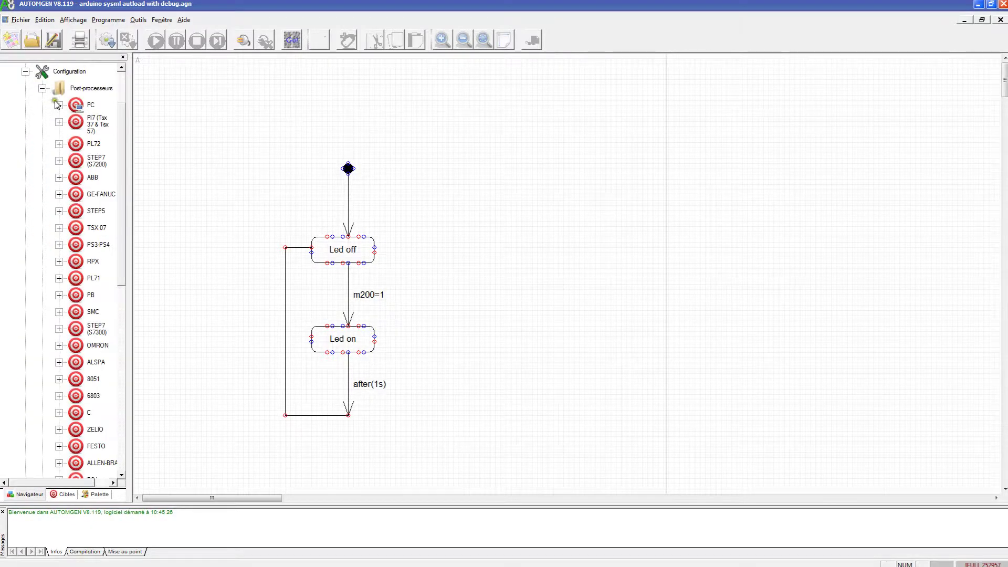
click(60, 412)
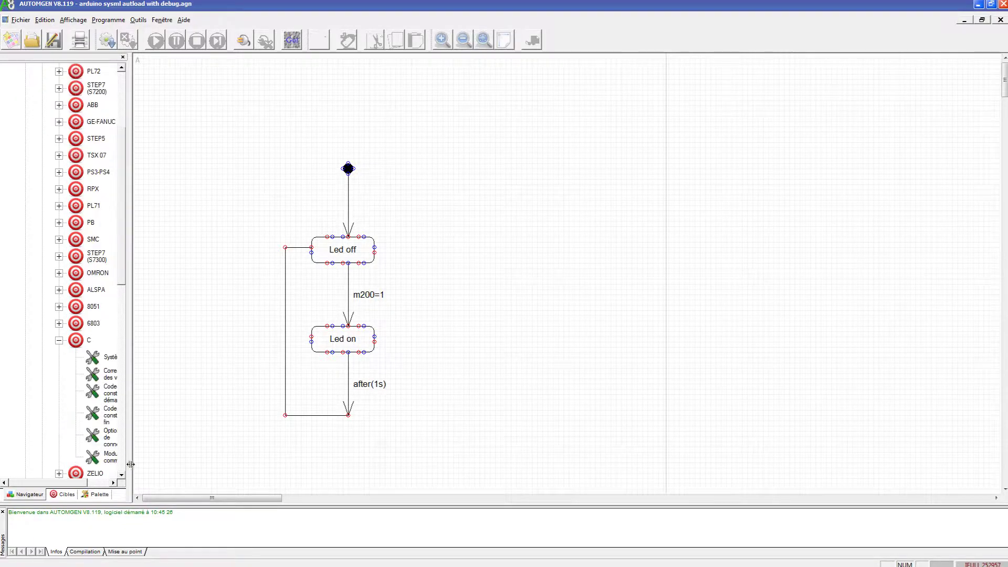
drag(131, 464, 218, 464)
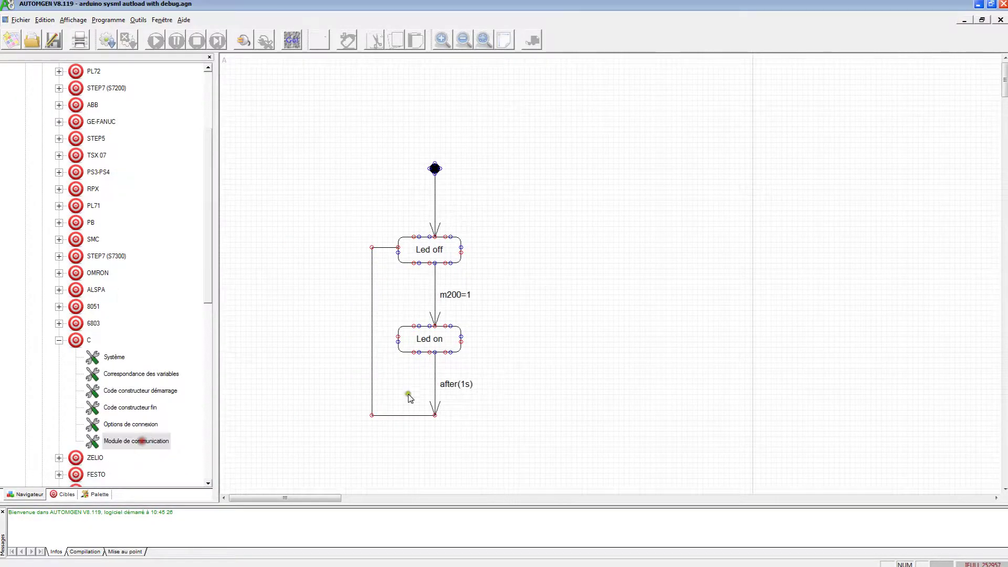
- Set the communication port of the C post-processor's communication module to COM3
double_click(139, 441)
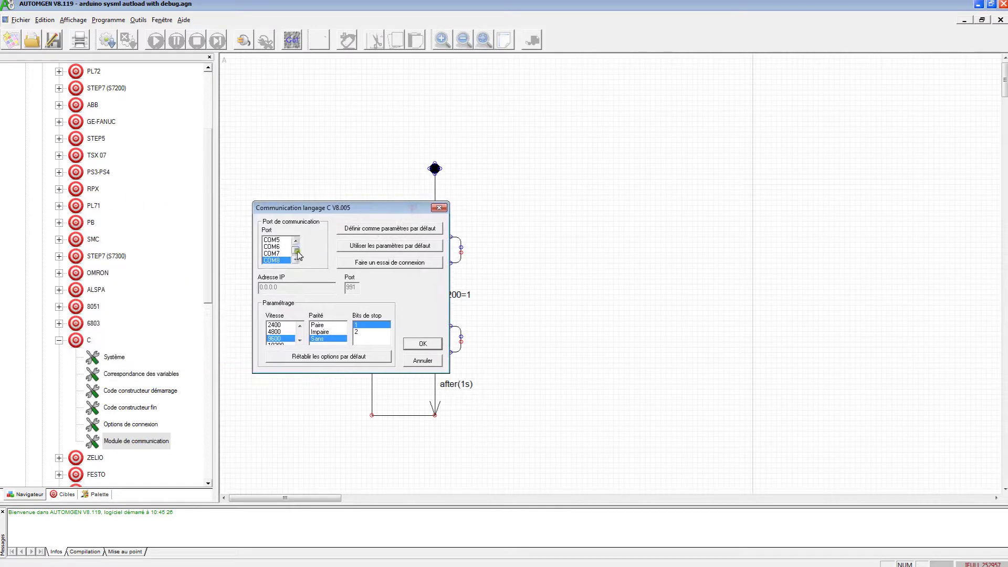
click(296, 243)
click(274, 253)
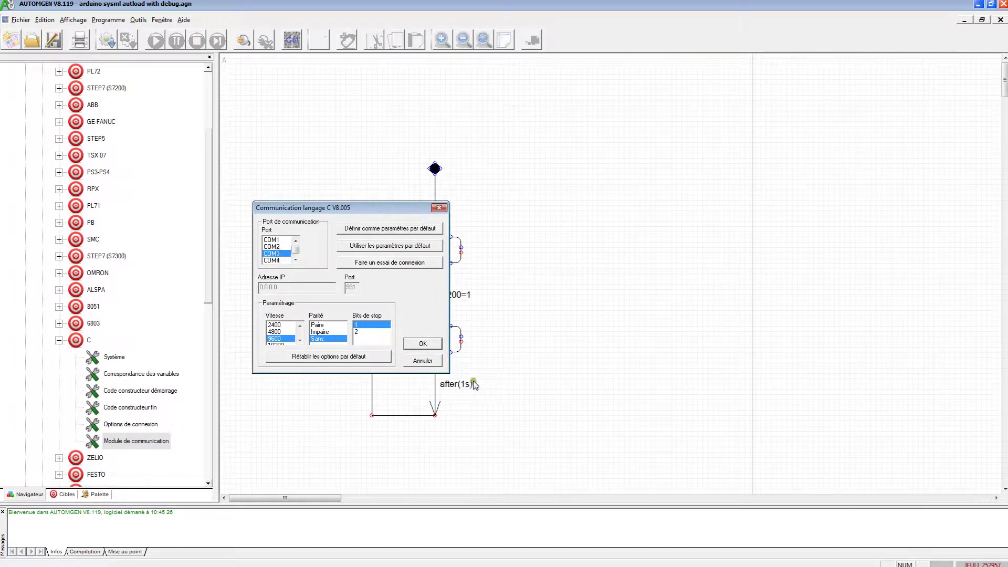
click(423, 343)
- Start the connection to the Arduino target, and place the restored Arduino IDE window, enlarged, beside the state diagram
click(292, 42)
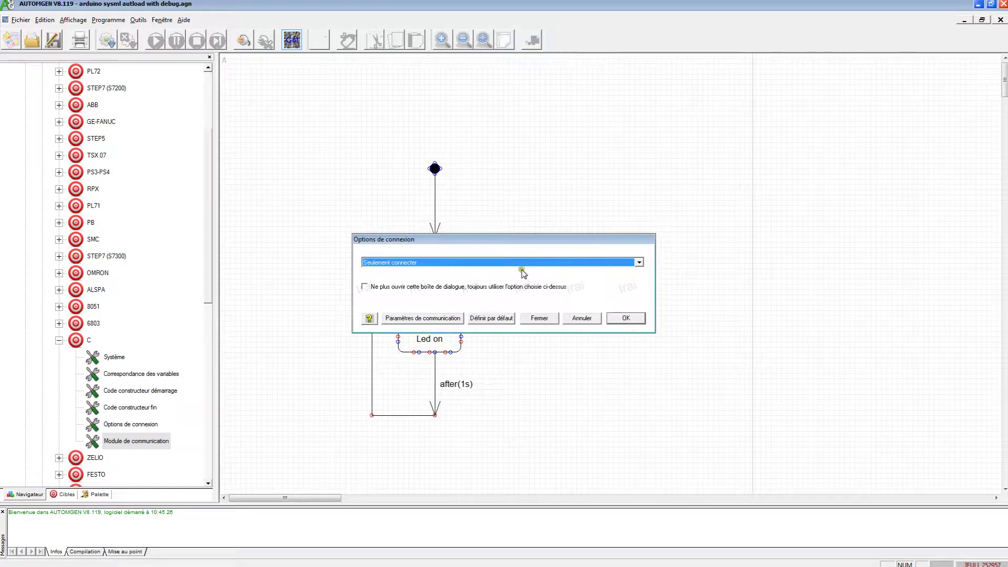
click(627, 318)
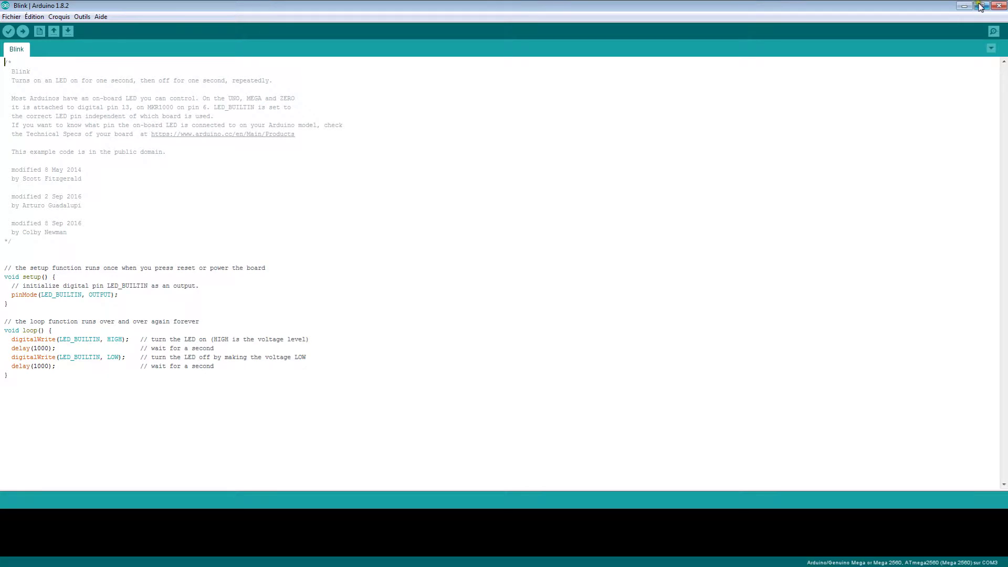
click(979, 7)
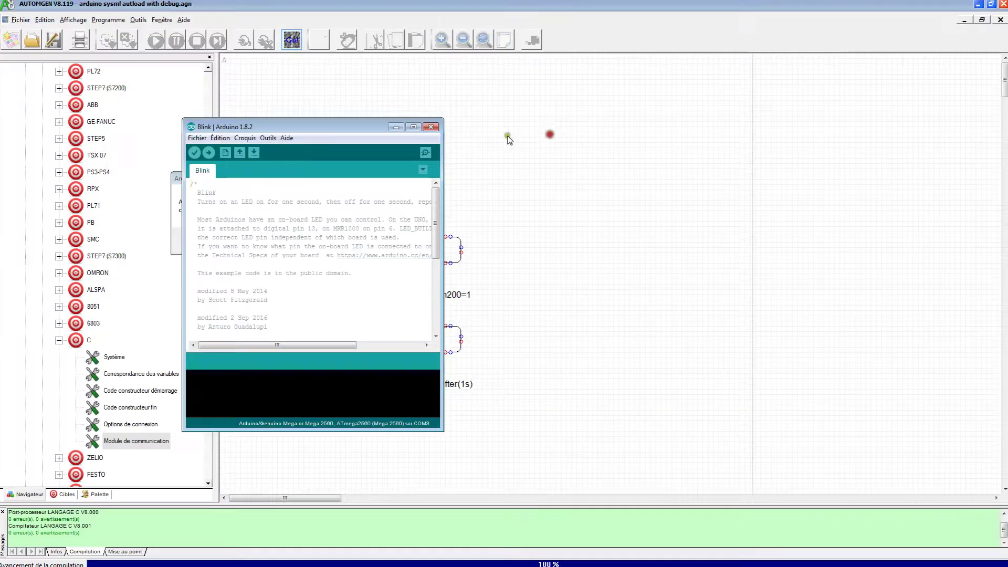
drag(355, 129, 776, 128)
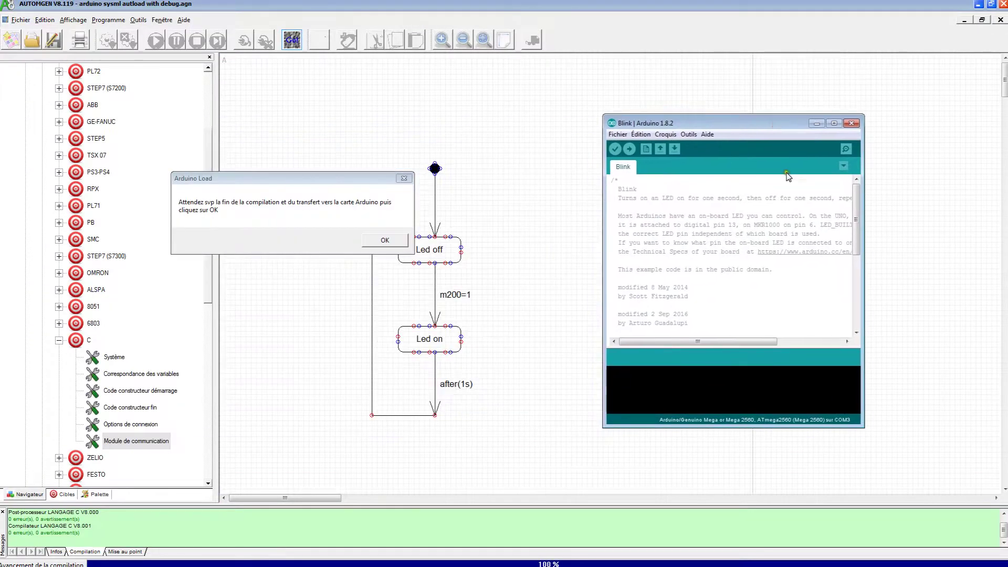
drag(862, 428, 947, 479)
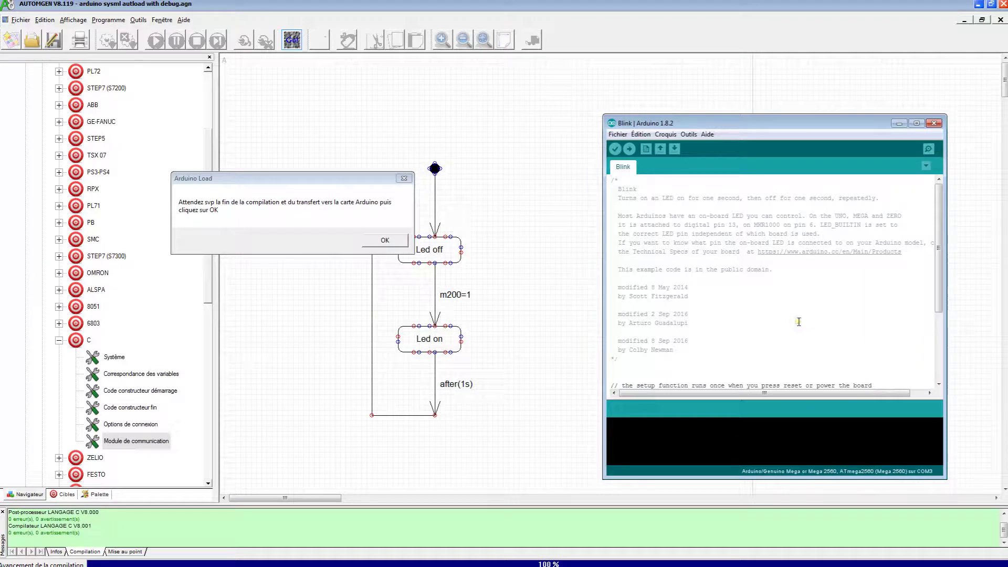
- Acknowledge the Arduino Load prompt and stop the connection to the Arduino target
click(293, 178)
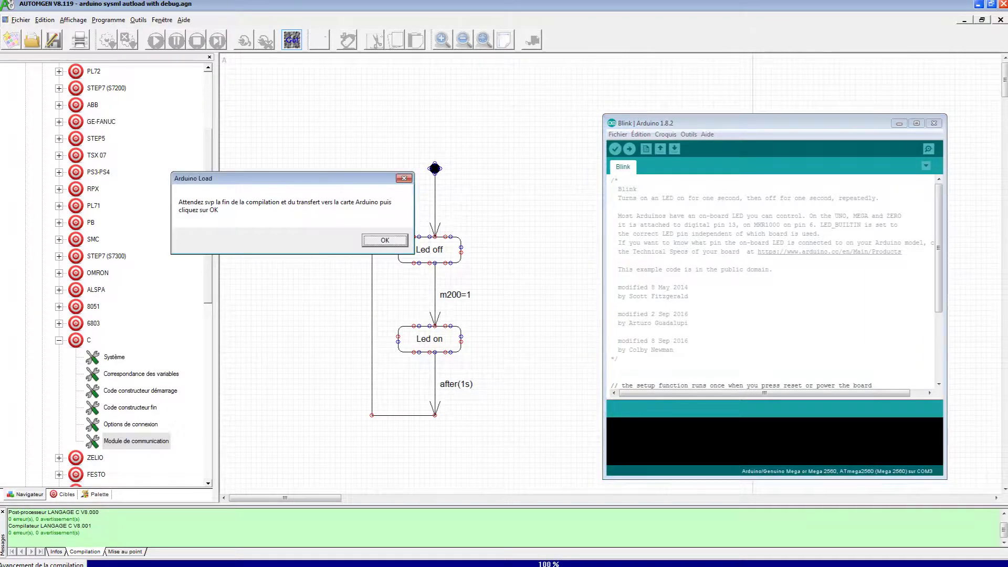
click(385, 240)
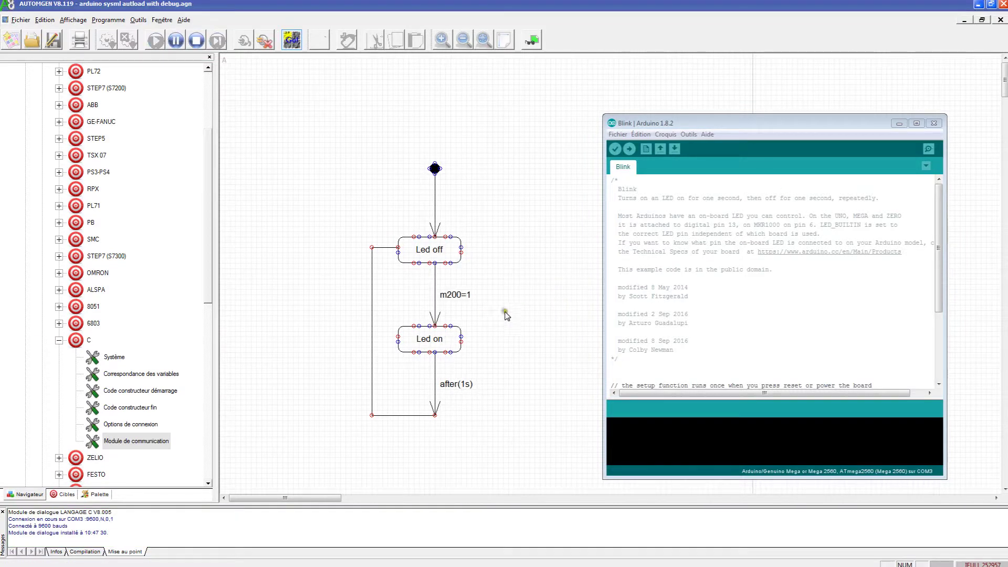
click(291, 38)
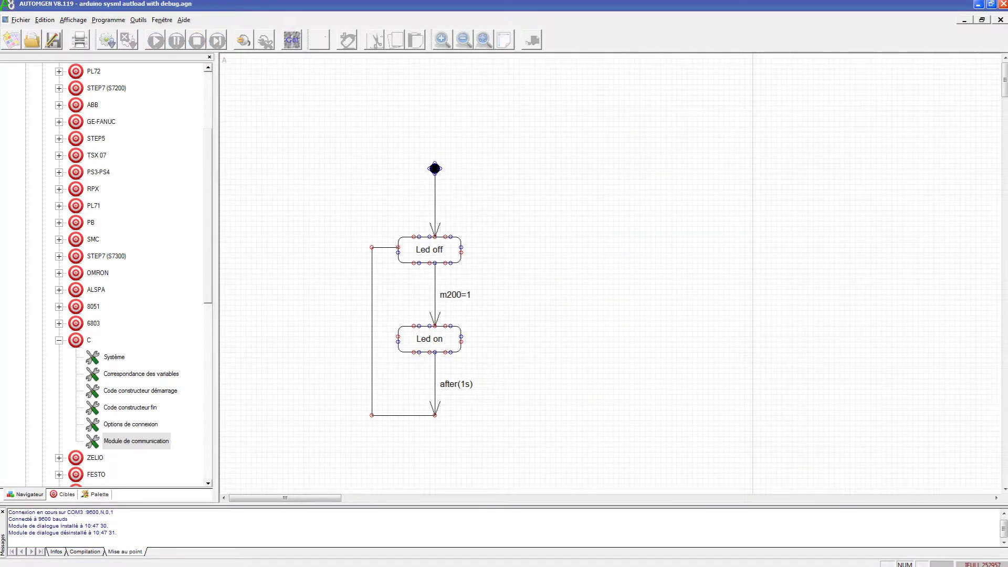
- Compile the program, position the Arduino IDE and transfer prompt in view, and acknowledge the prompt once the upload to the board is complete
click(108, 40)
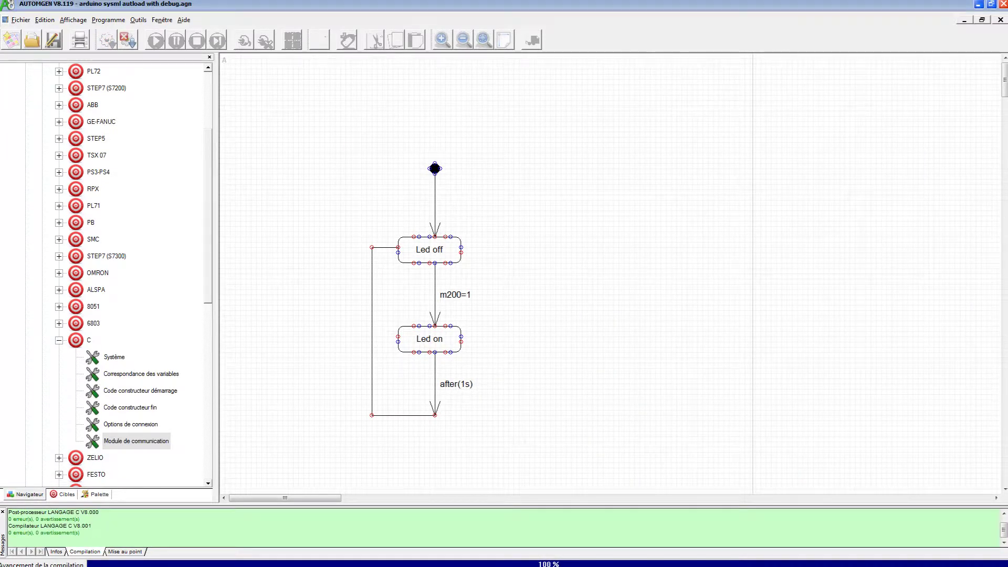
drag(96, 218, 911, 94)
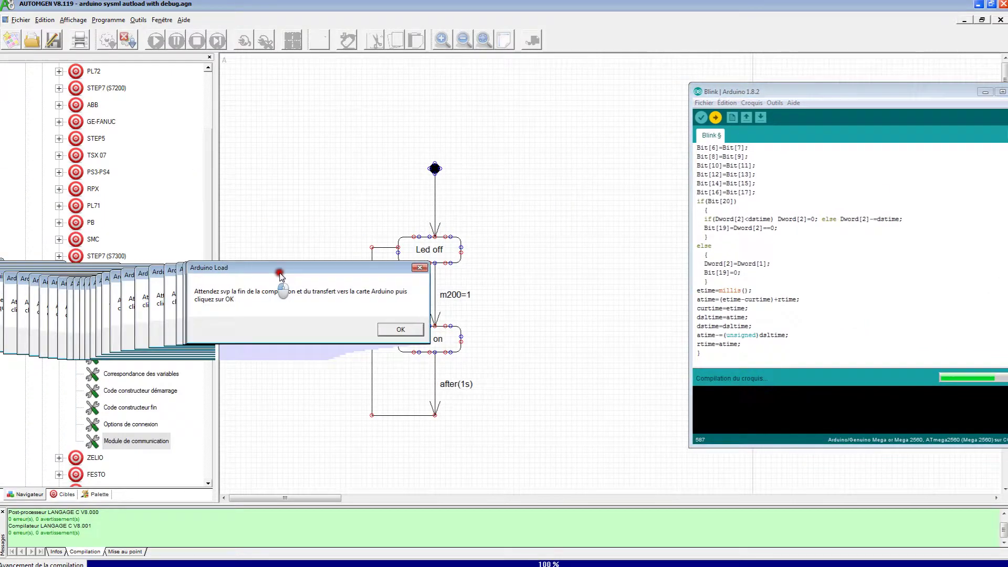
drag(854, 98, 688, 97)
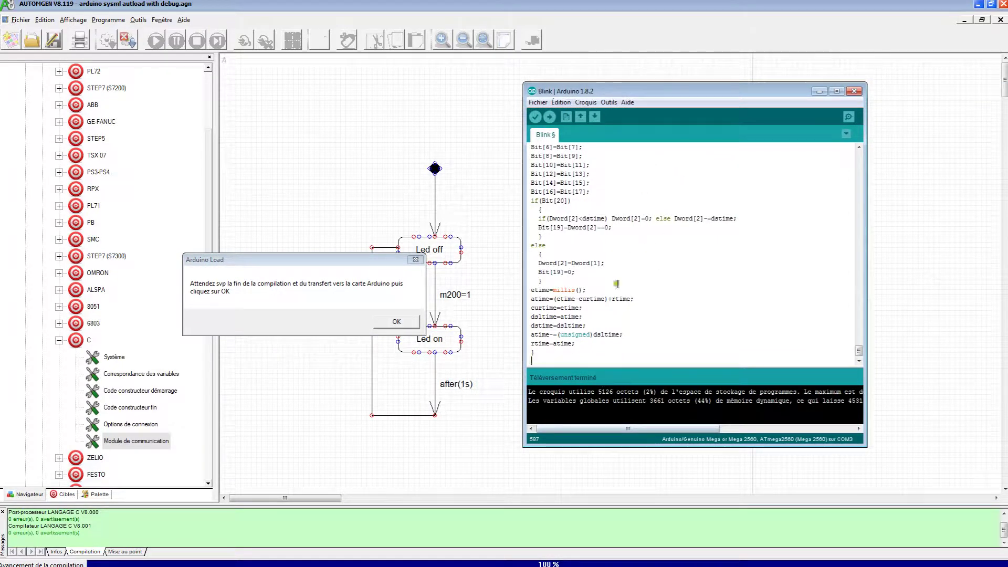
click(245, 321)
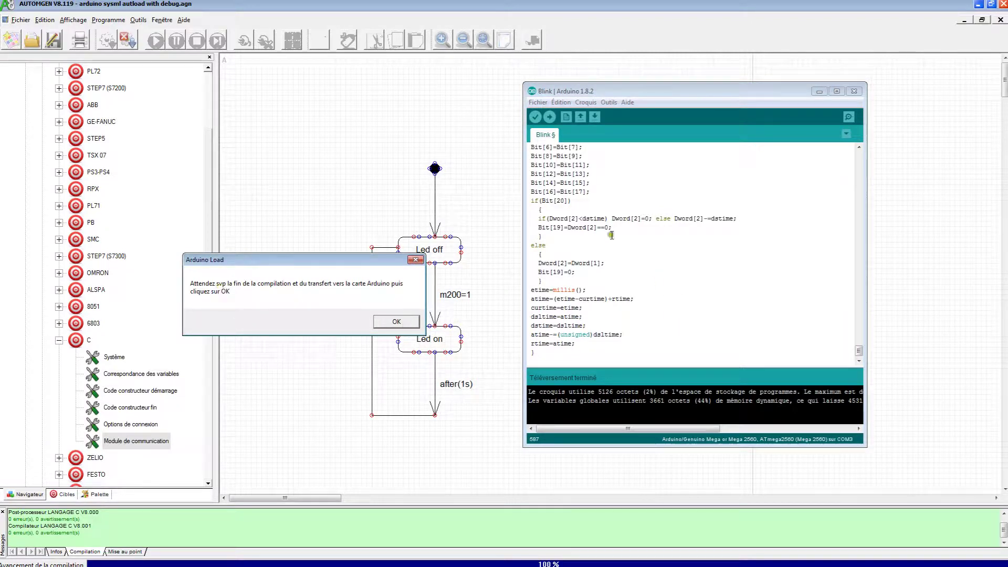
click(395, 322)
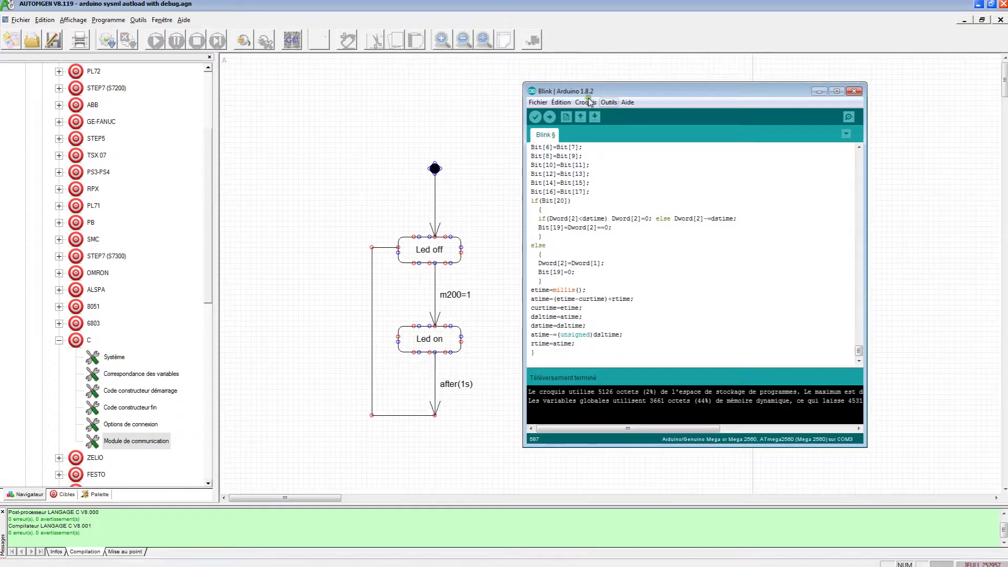
- Minimize the Arduino IDE and run the program live on the board using the Seulement connecter connection option
click(819, 91)
click(292, 37)
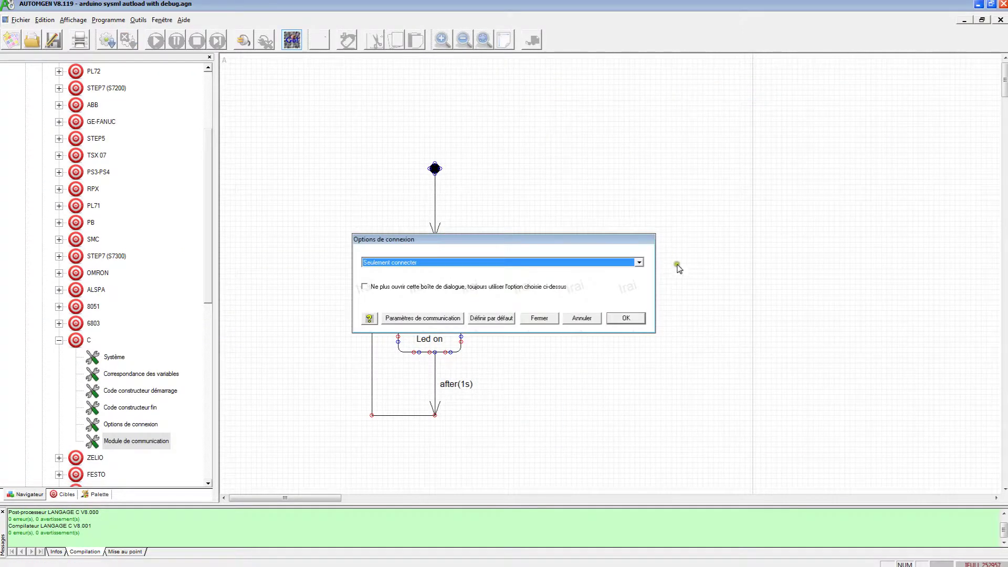
click(624, 315)
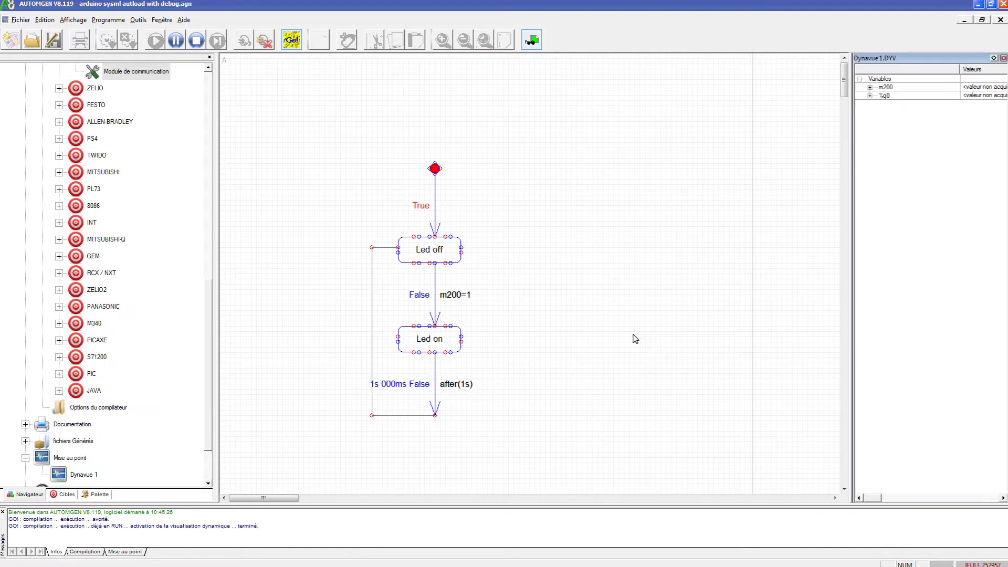
click(519, 280)
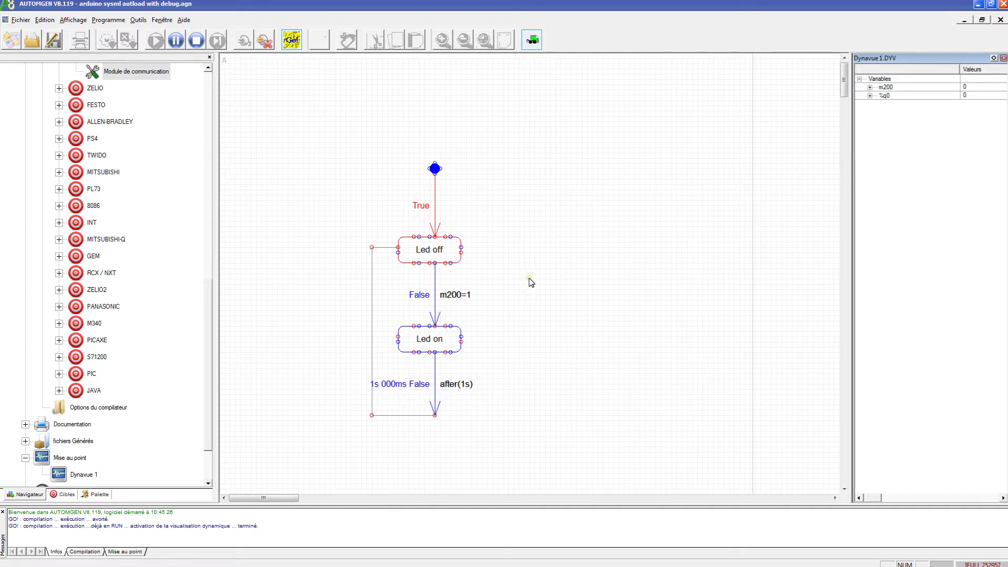
- Set the variable m200 to 1 in the Dynavue 1 monitoring table
click(972, 87)
double_click(972, 87)
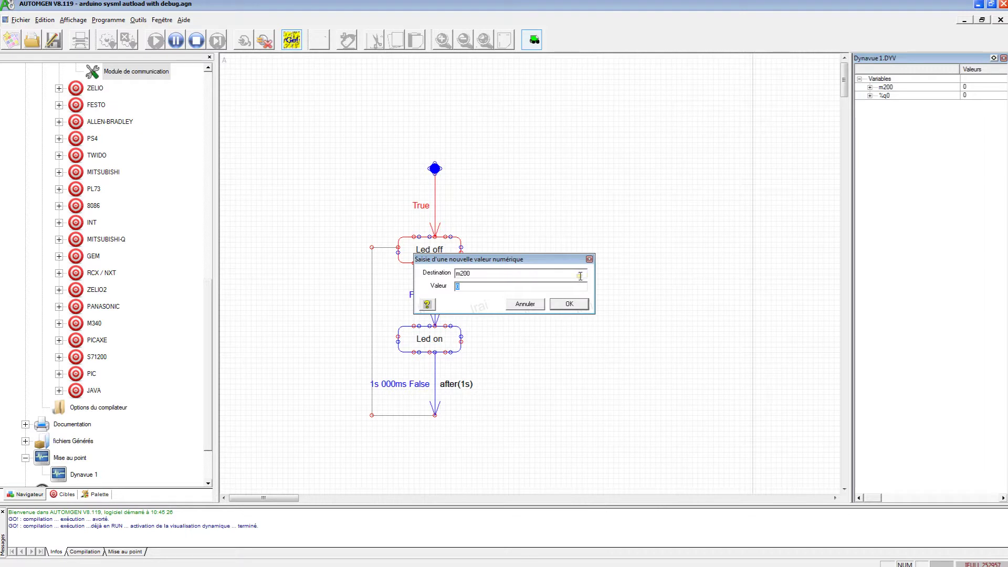
text(1)
click(561, 303)
click(432, 318)
click(971, 78)
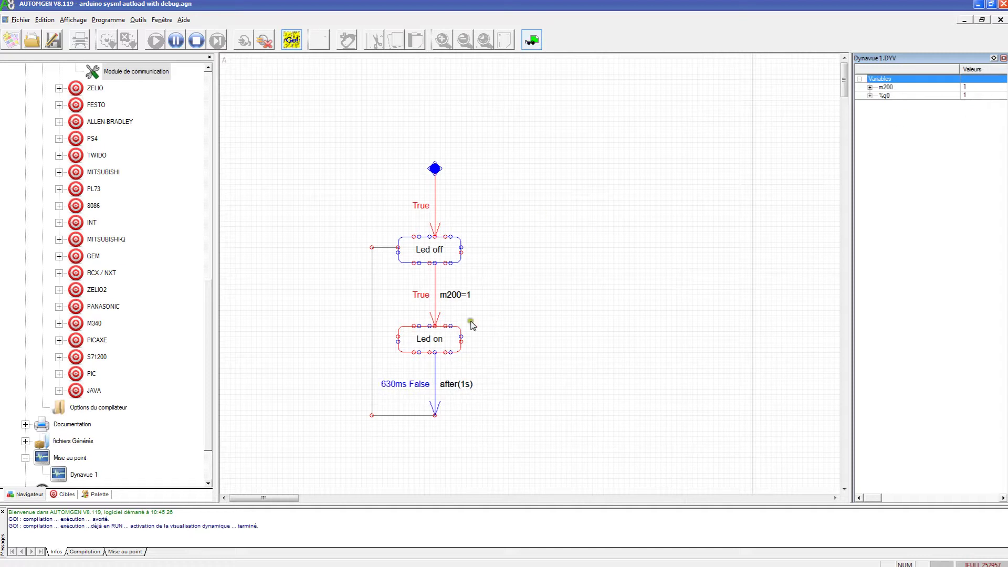
- Set the variable m200 to 0 in the monitoring table and end the live connection to the Arduino
double_click(970, 87)
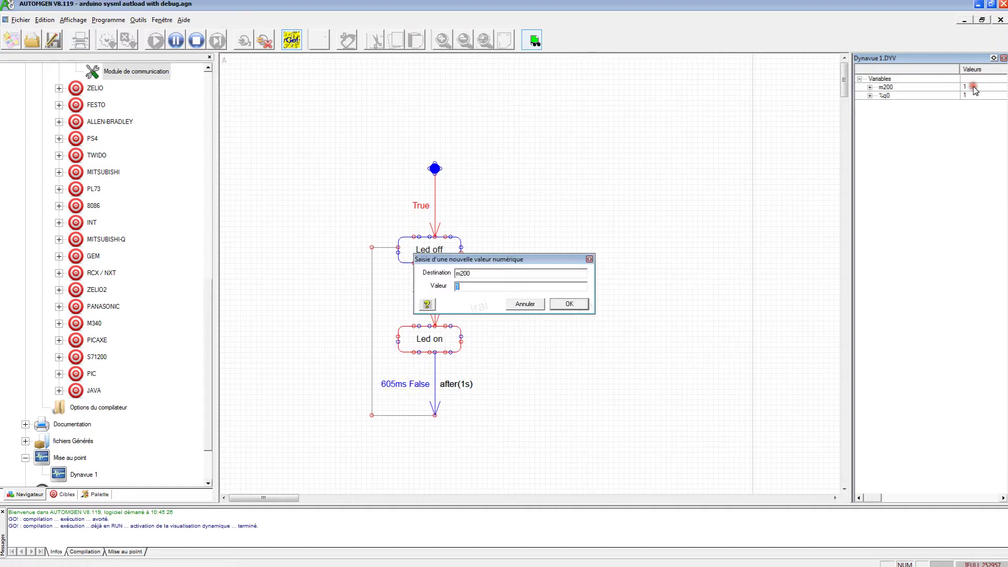
key(Return)
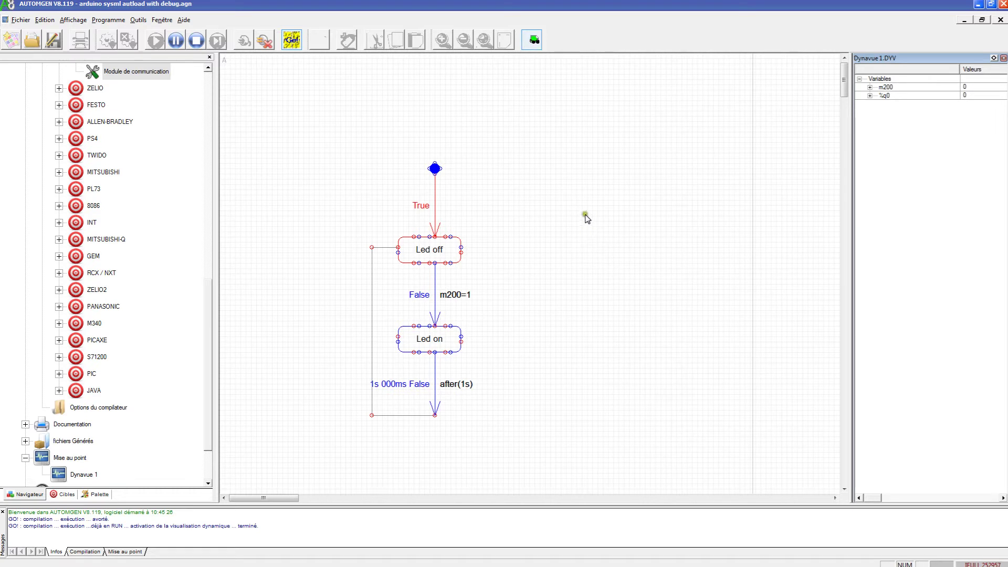
click(603, 230)
click(290, 43)
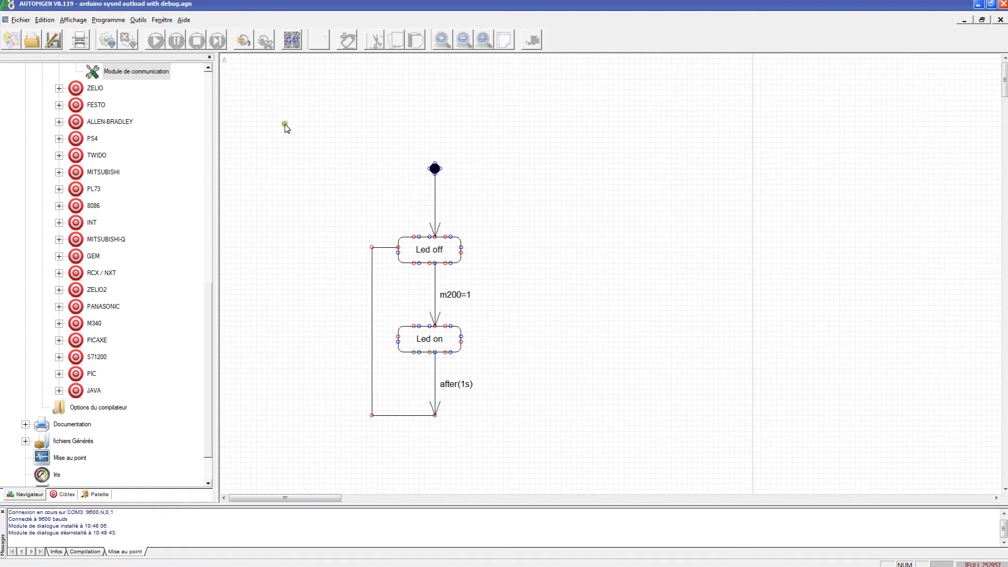